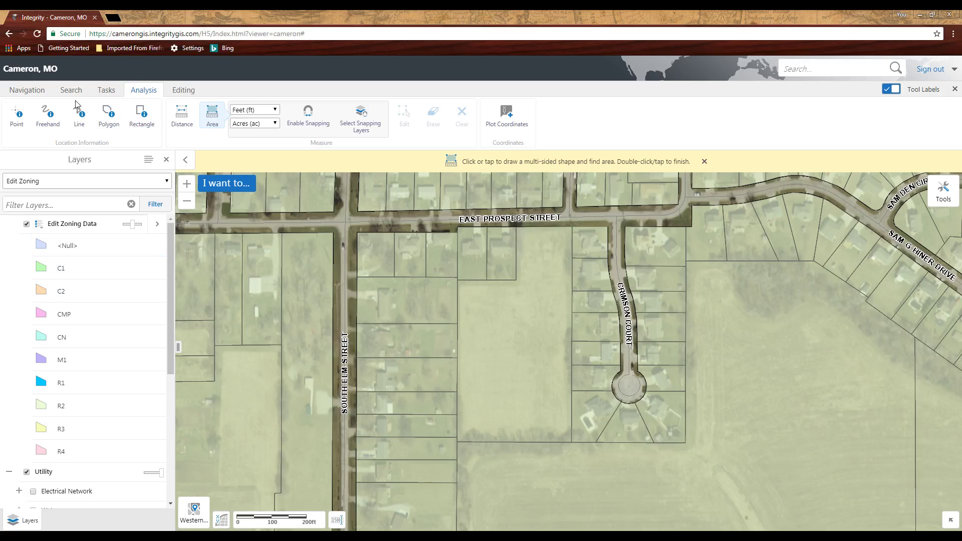
Identify the zoning of the large L-shaped lot south of East Prospect Street and highlight its zoning polygon
left_click(28, 90)
left_click(241, 116)
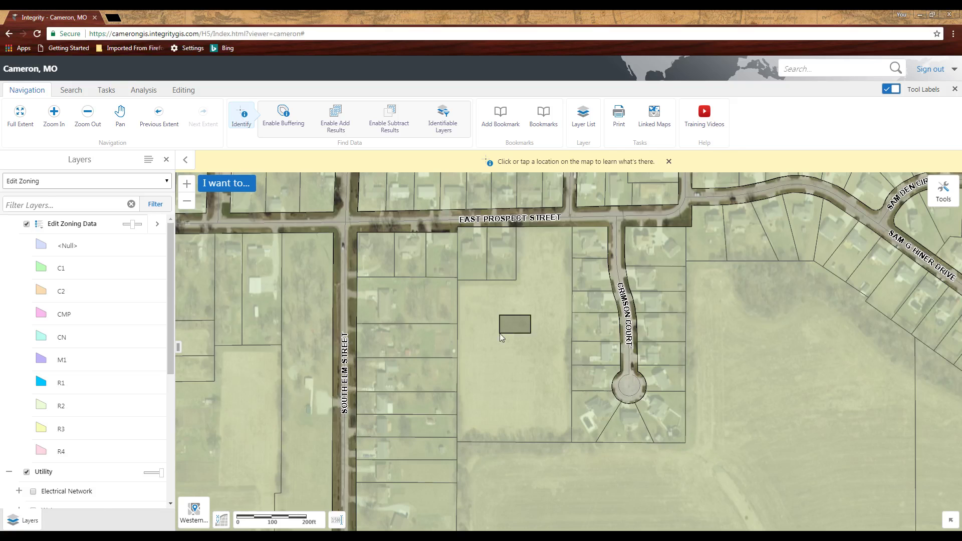
left_click_drag(531, 315, 501, 333)
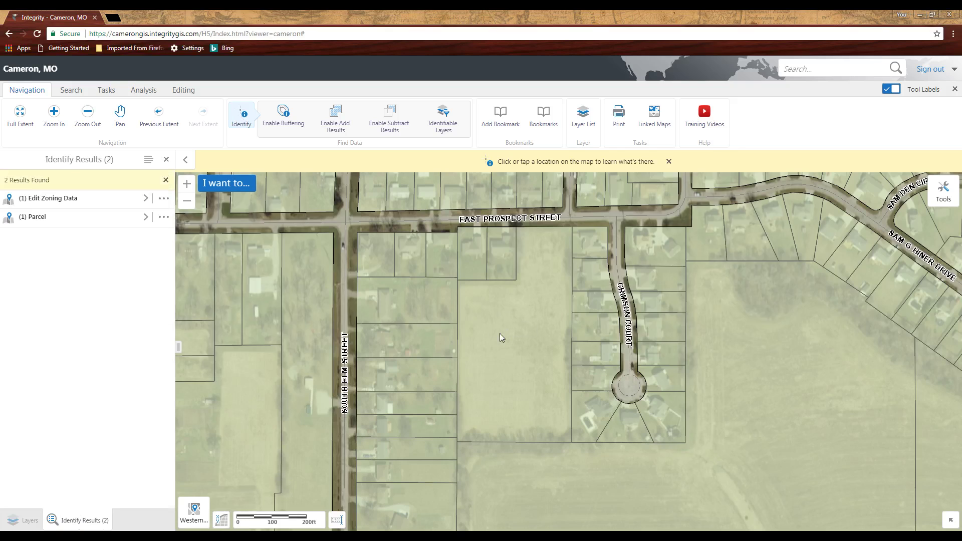
left_click(67, 203)
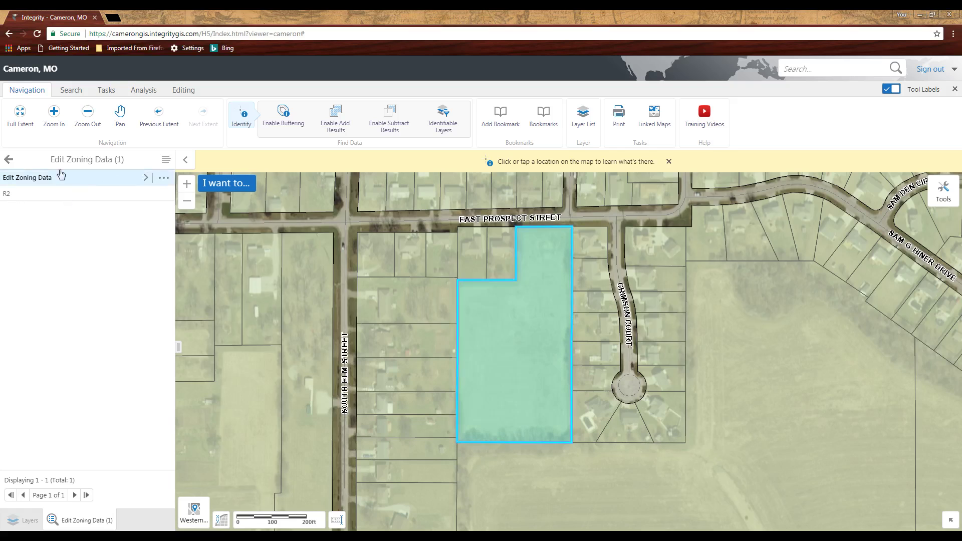
left_click(8, 160)
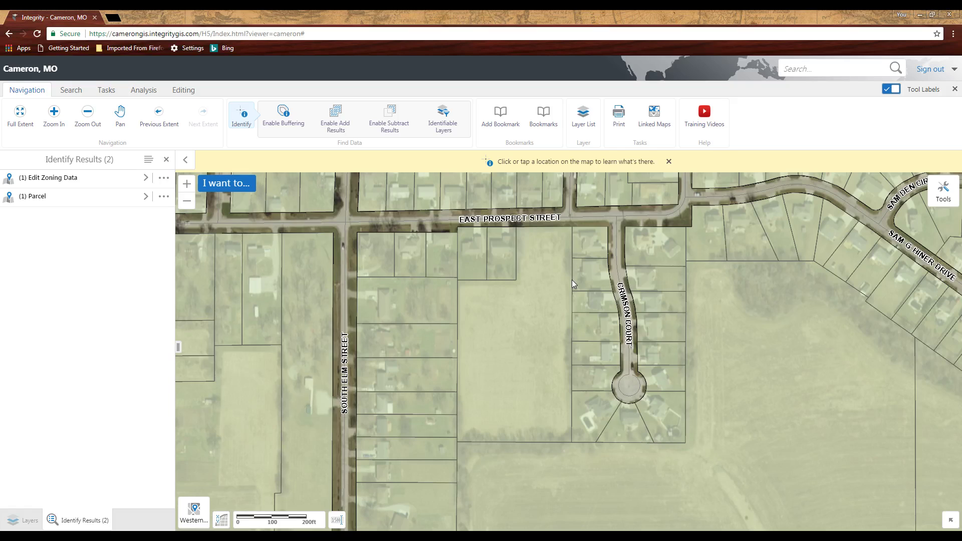
Activate the Area measurement tool and enable snapping for drawing on the map
left_click(138, 92)
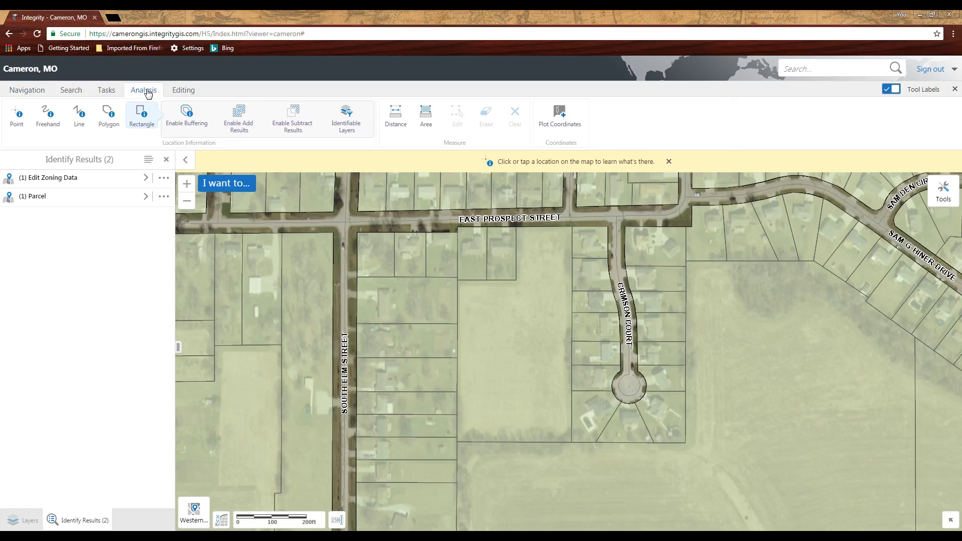
left_click(426, 125)
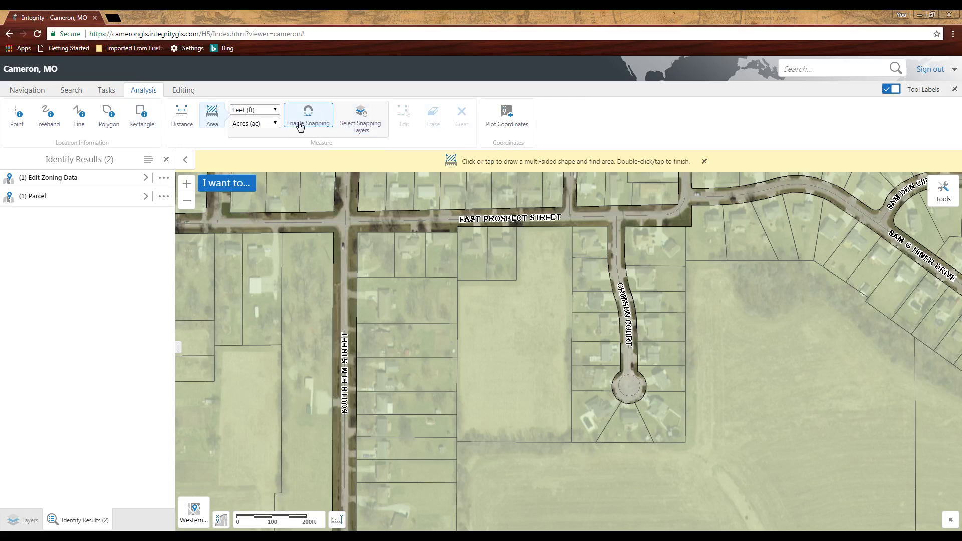
left_click(306, 121)
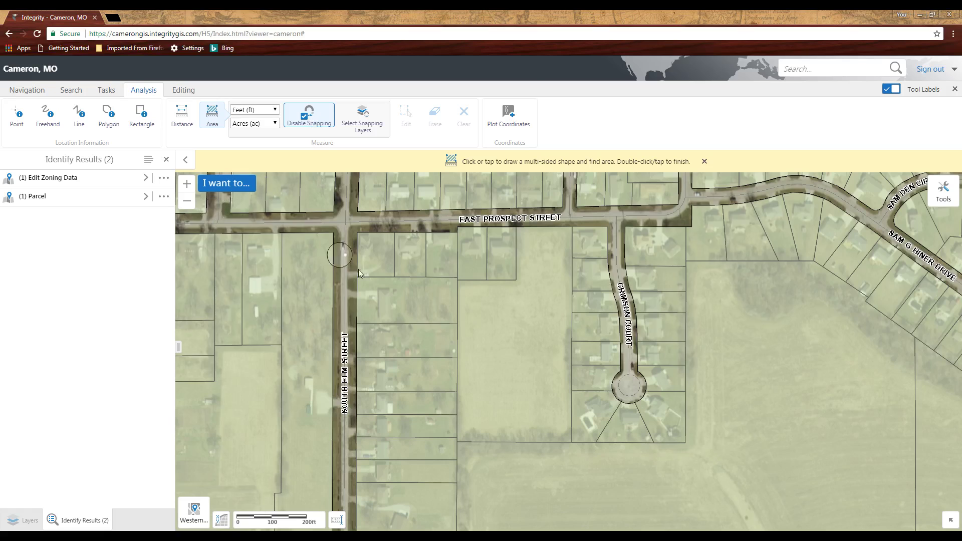
Cut the L-shaped lot's zoning polygon straight across from its inner corner to its east boundary, with the larger southern piece as master feature
left_click(67, 185)
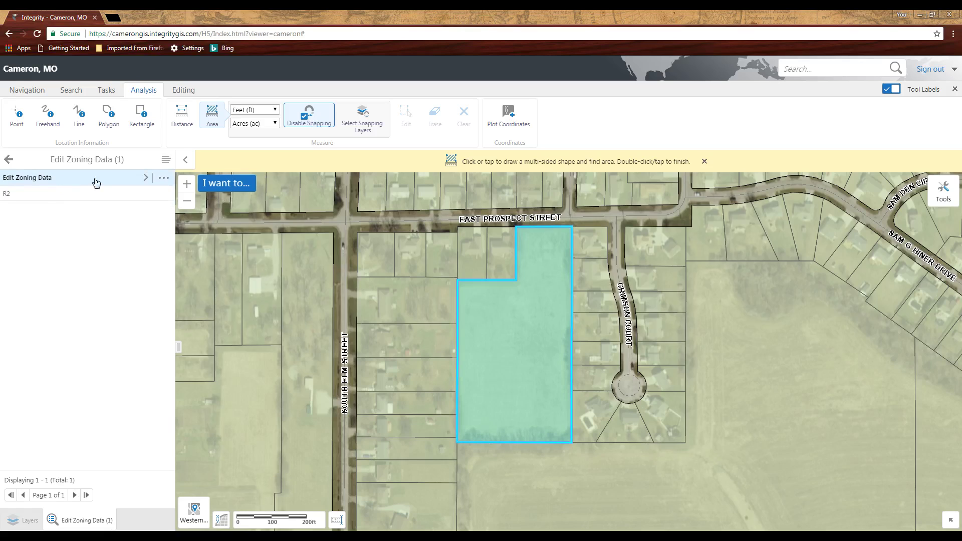
left_click(164, 181)
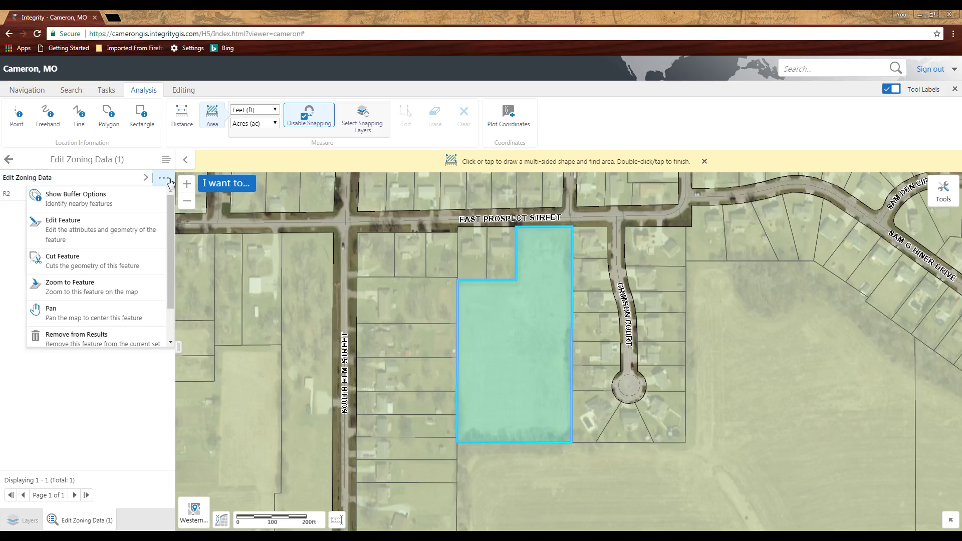
left_click(64, 264)
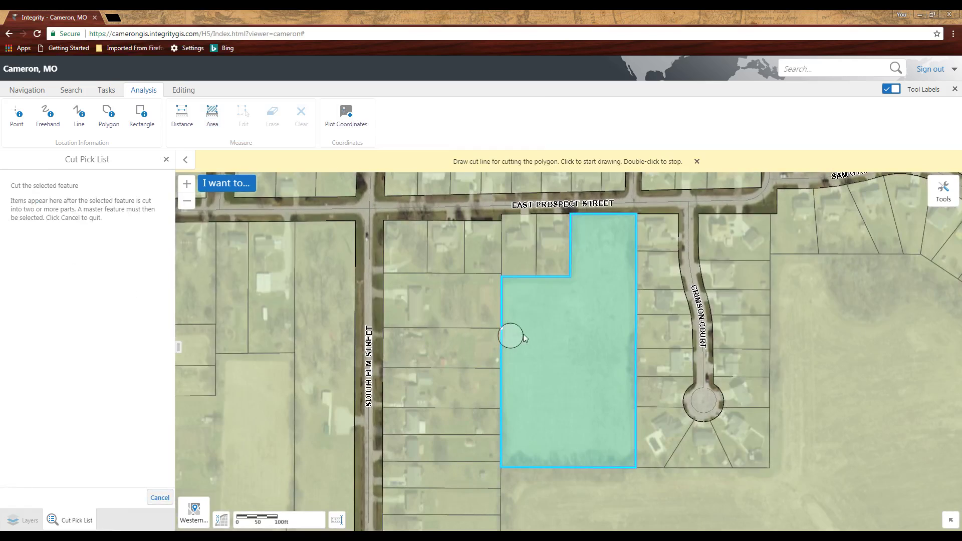
left_click(570, 277)
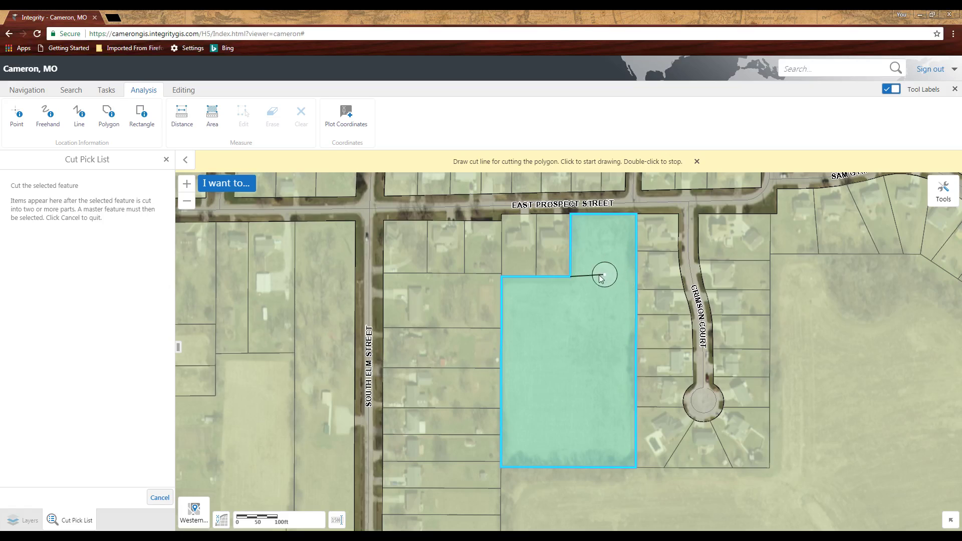
double_click(638, 279)
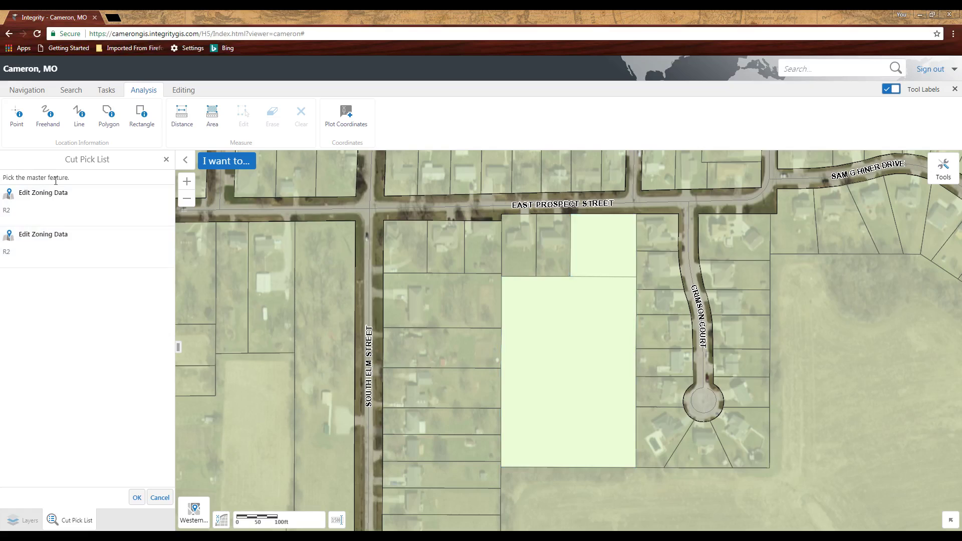
left_click(56, 244)
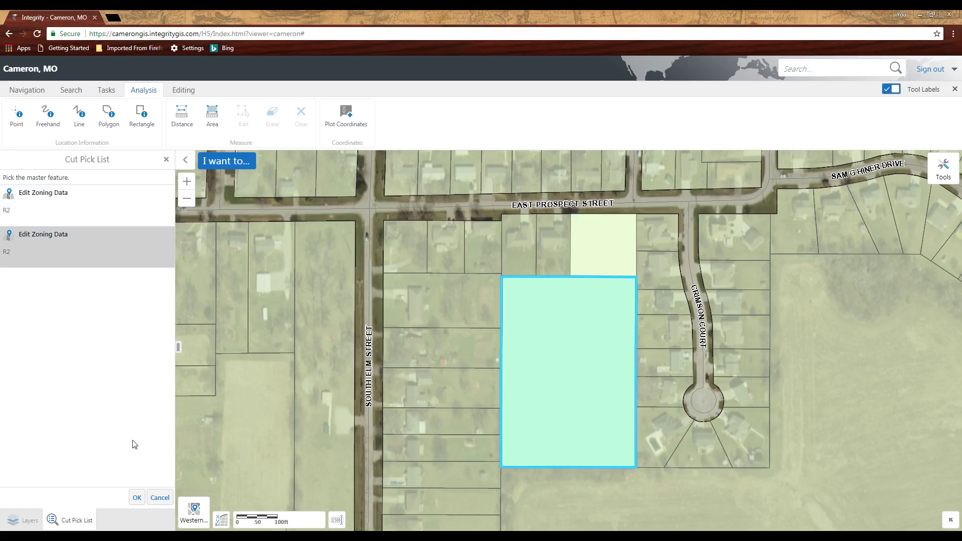
left_click(137, 498)
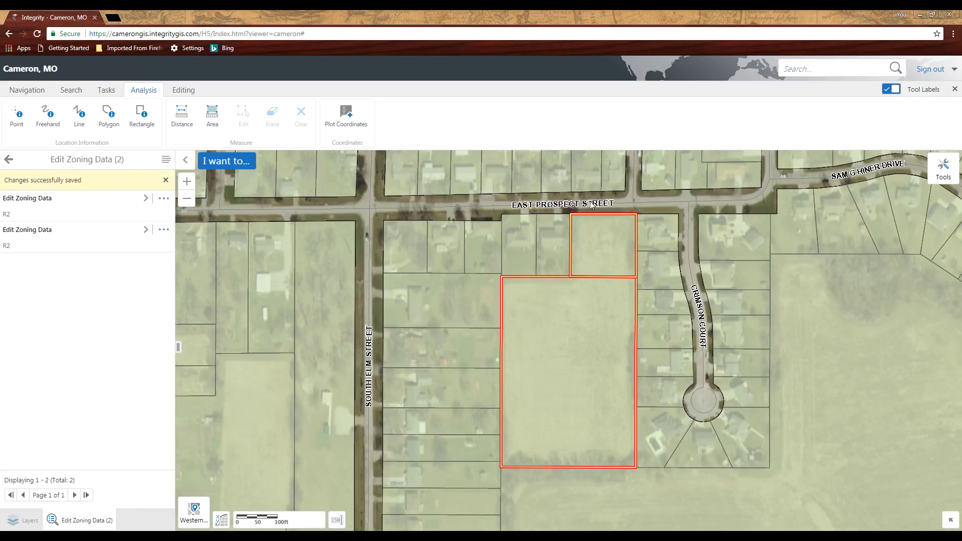
Edit the smaller northern piece's attributes to zone R3 and name MULTI-FAMILY RESIDENTIAL, and save them
left_click(58, 237)
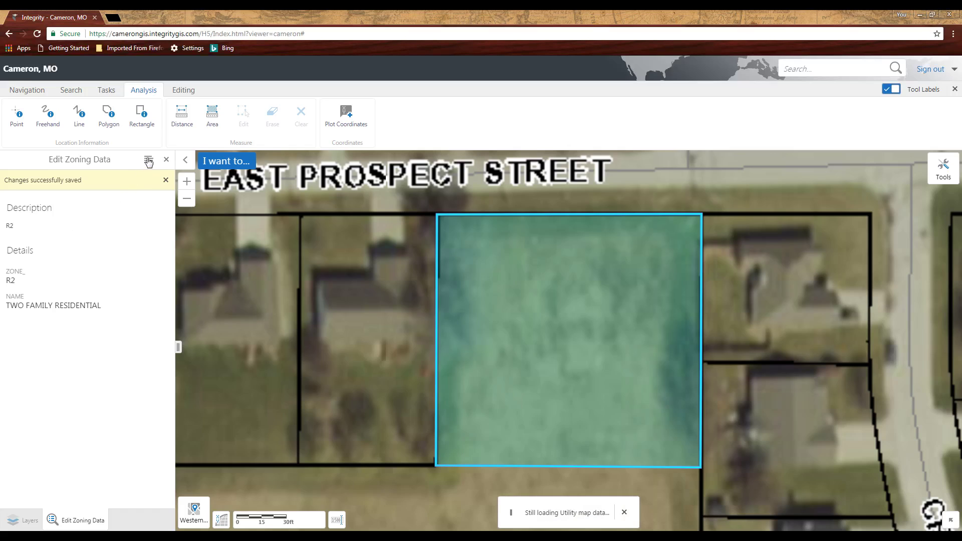
left_click(148, 161)
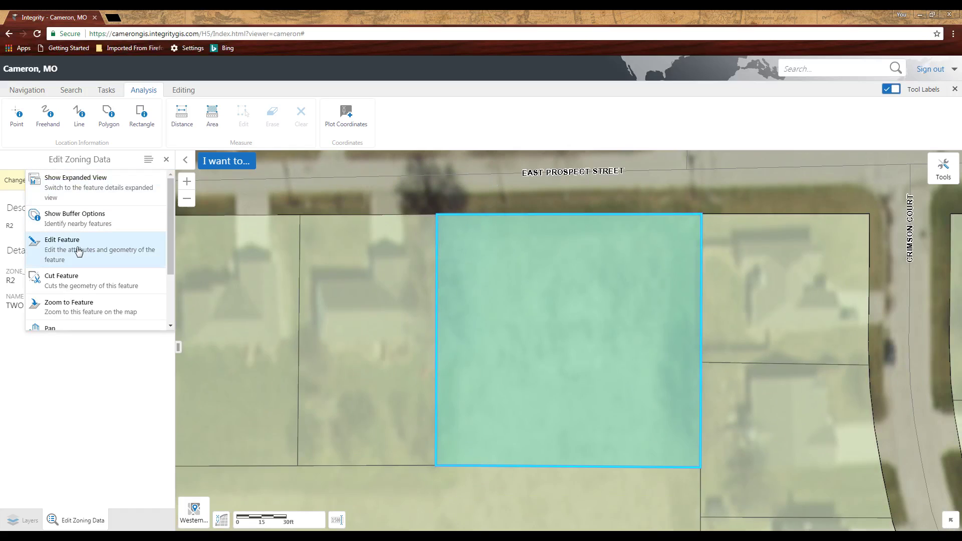
left_click(78, 251)
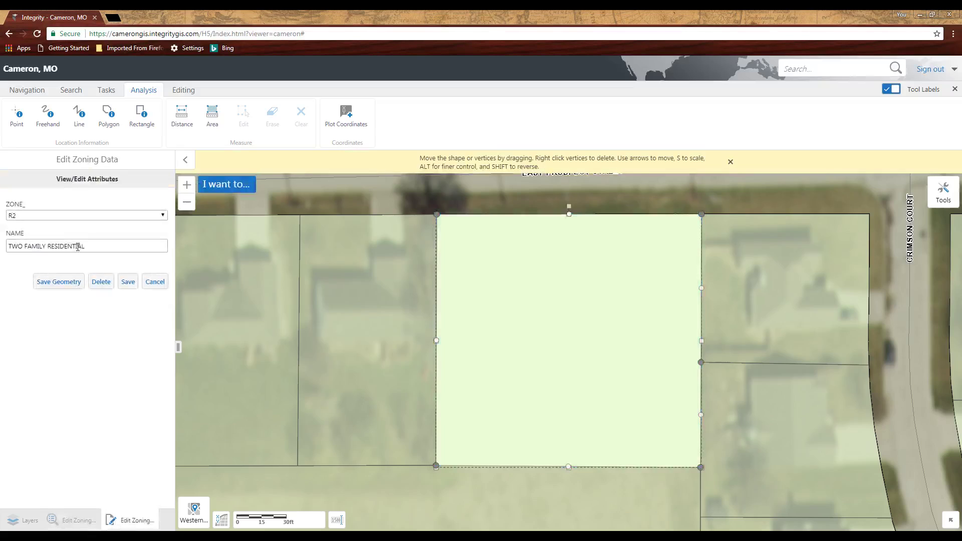
left_click(95, 215)
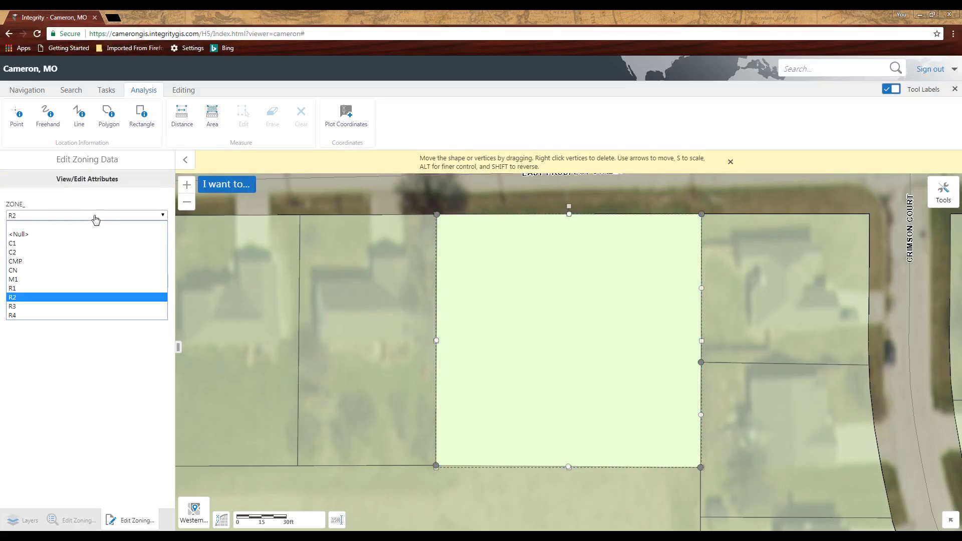
left_click(50, 307)
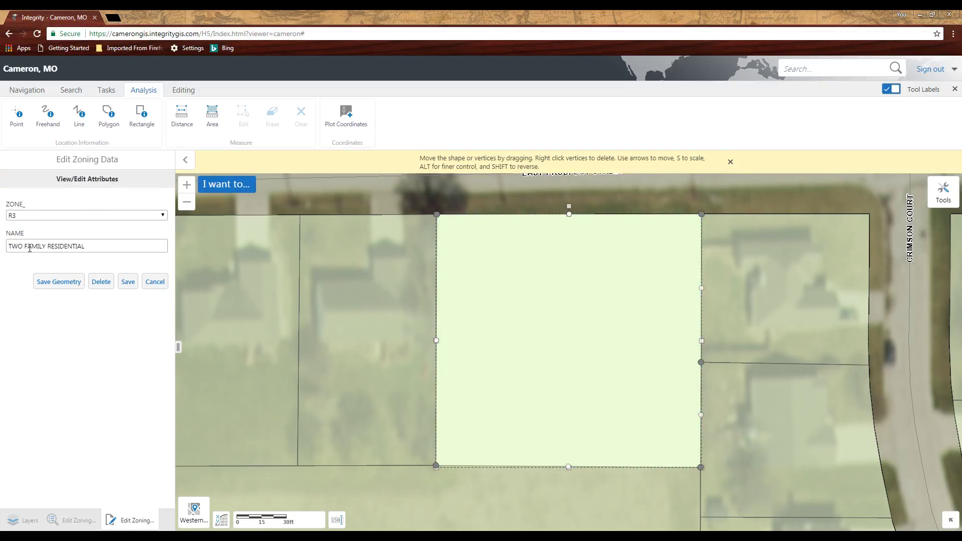
left_click_drag(22, 246, 1, 249)
type("MULTI-")
key("Delete")
left_click(128, 282)
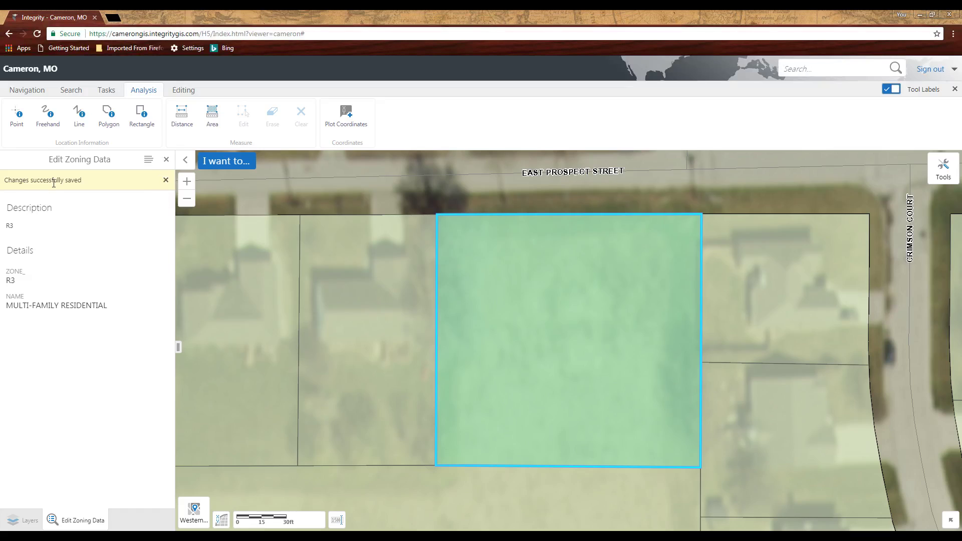
Close the feature details and zoning results, and make the Edit Zoning Data layer fully opaque
left_click(167, 159)
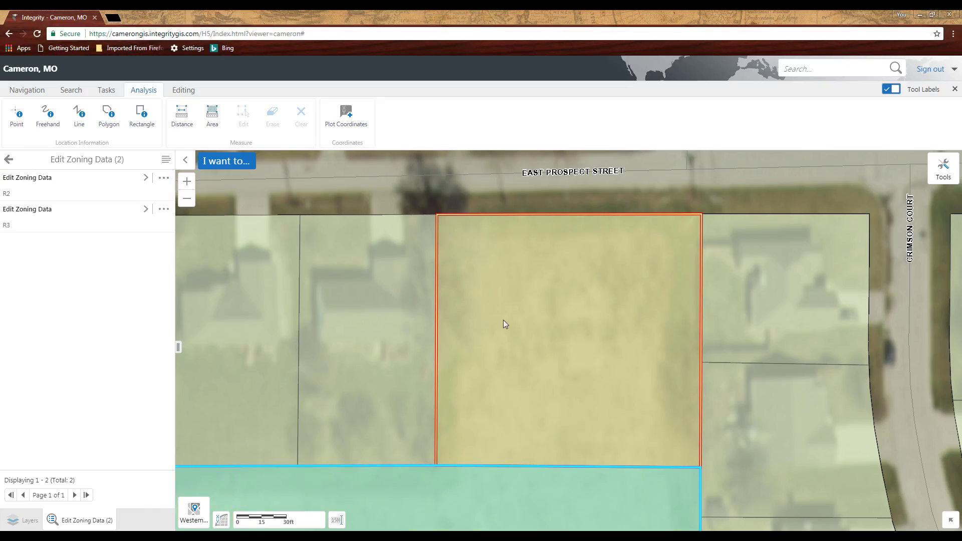
scroll(504, 323, "down", 2)
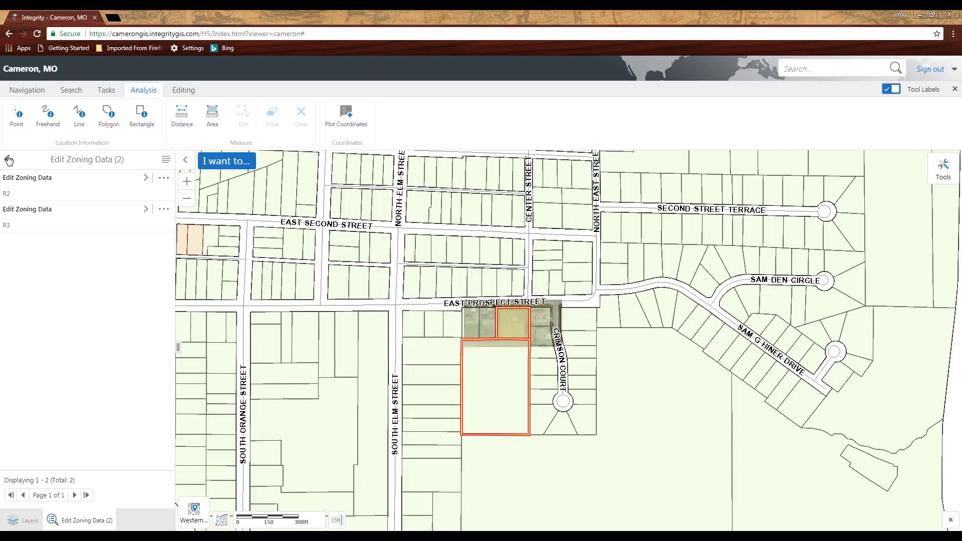
left_click(8, 160)
left_click(166, 160)
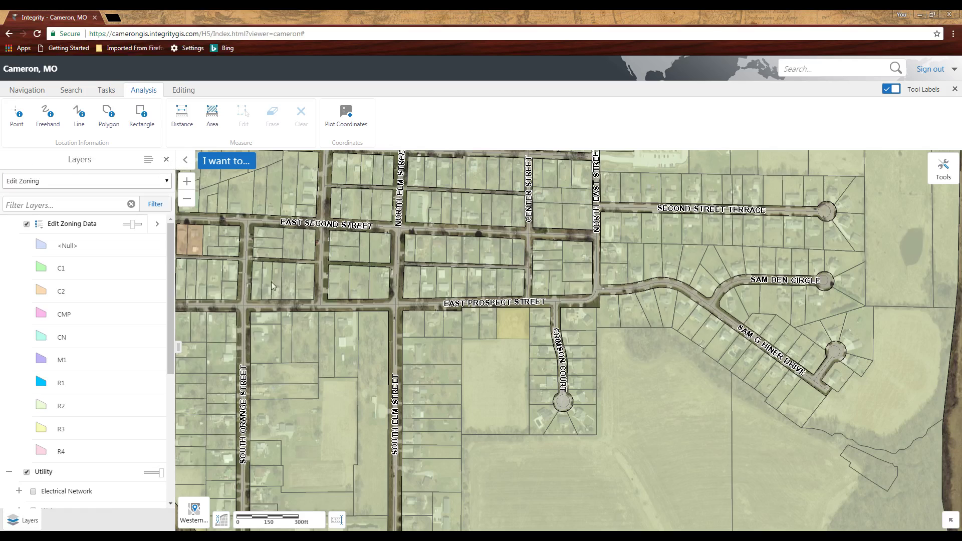
left_click_drag(131, 224, 140, 228)
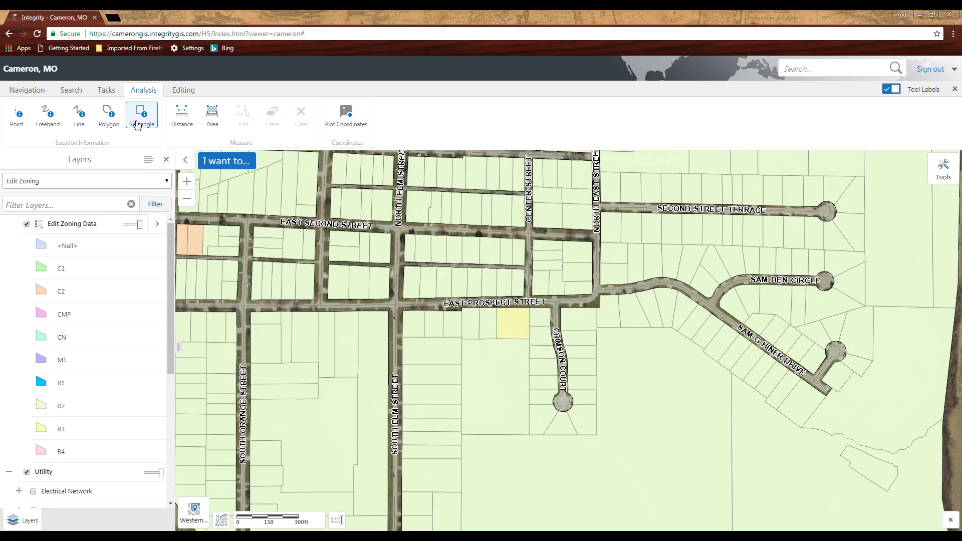
Identify the R3 piece together with the R2 piece south of it and union them with the R2 polygon as master feature
left_click(45, 93)
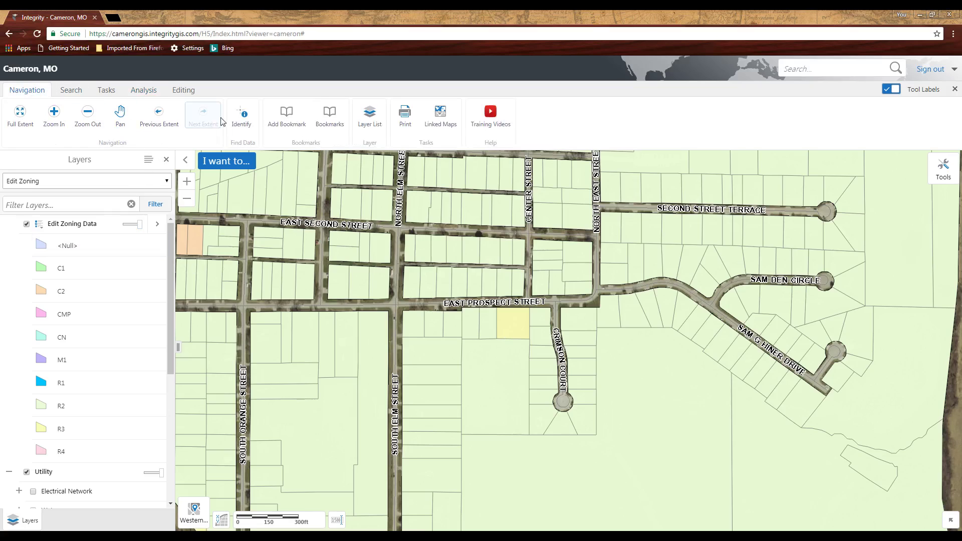
left_click(237, 122)
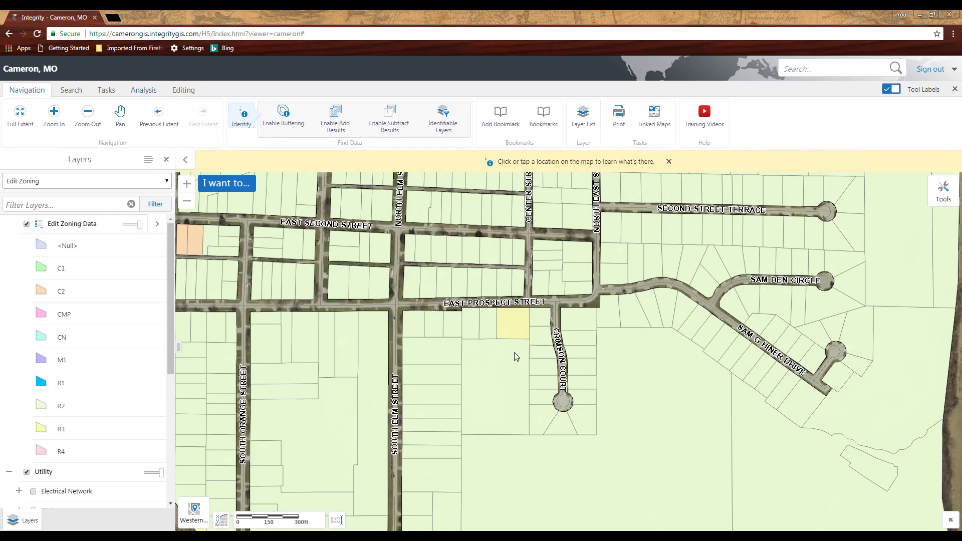
left_click(510, 334)
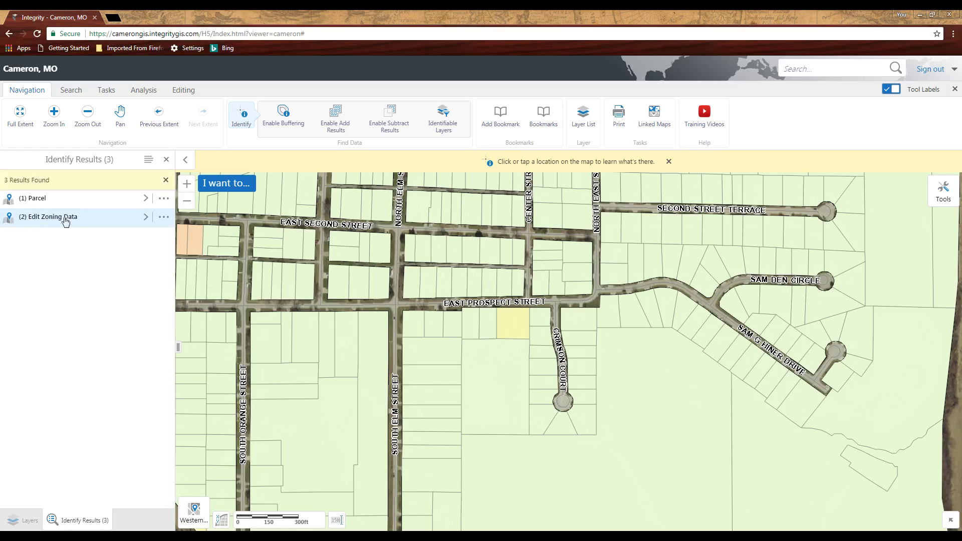
left_click(164, 219)
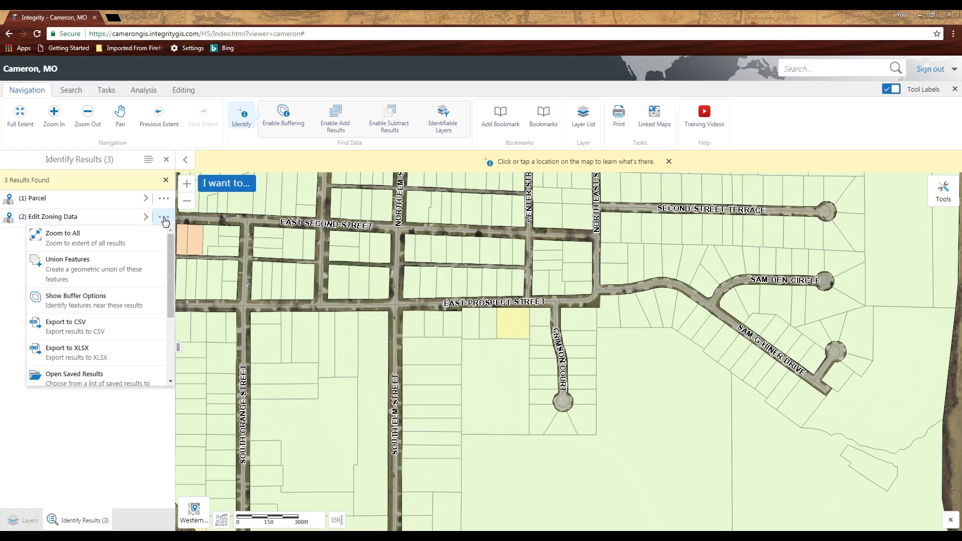
left_click(66, 265)
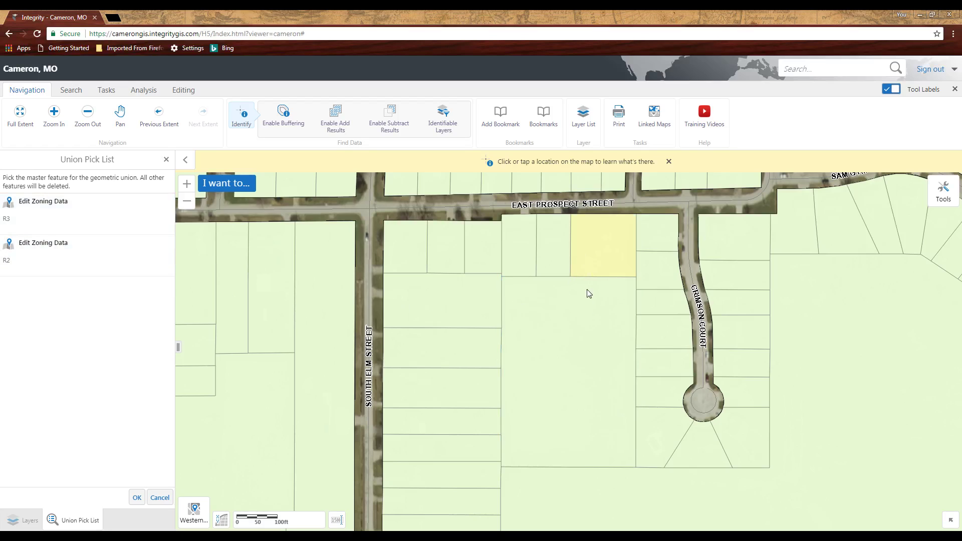
left_click(31, 255)
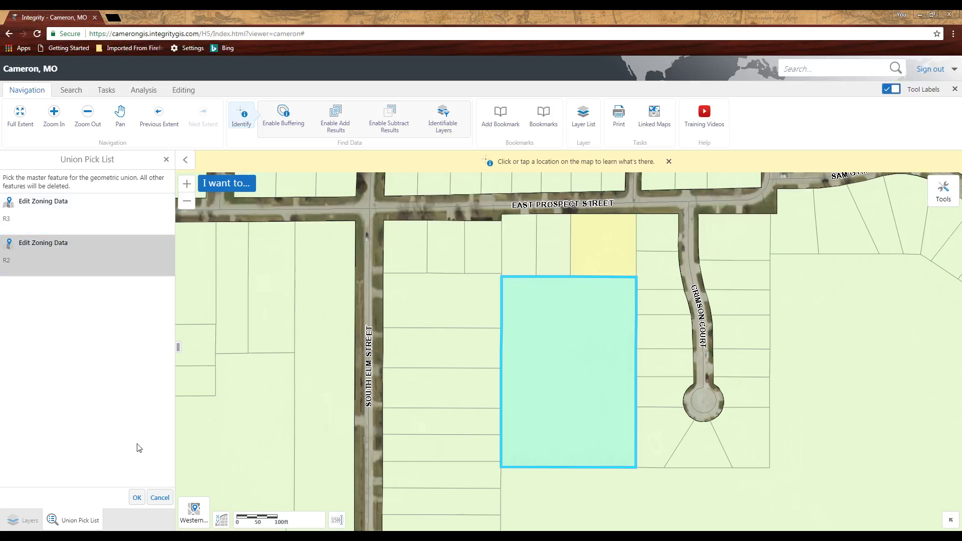
left_click(134, 498)
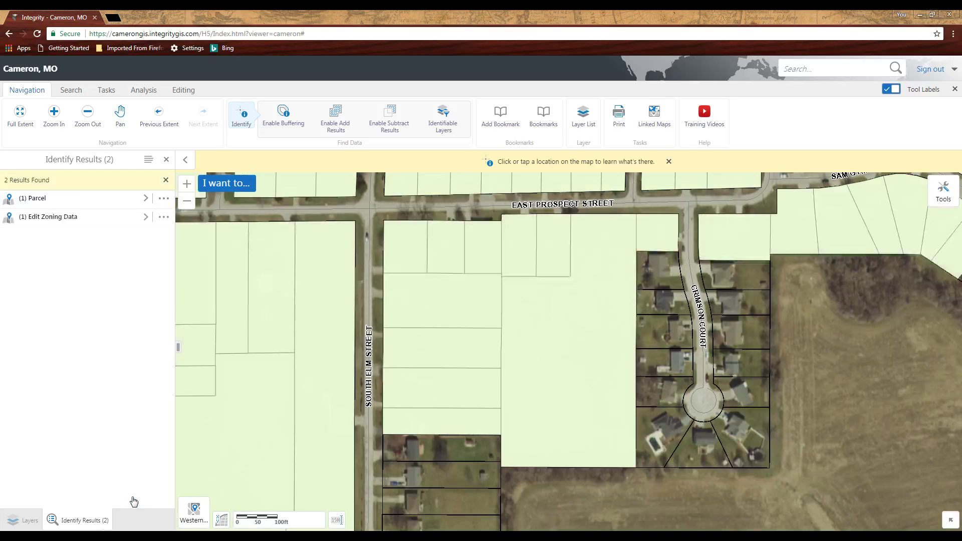